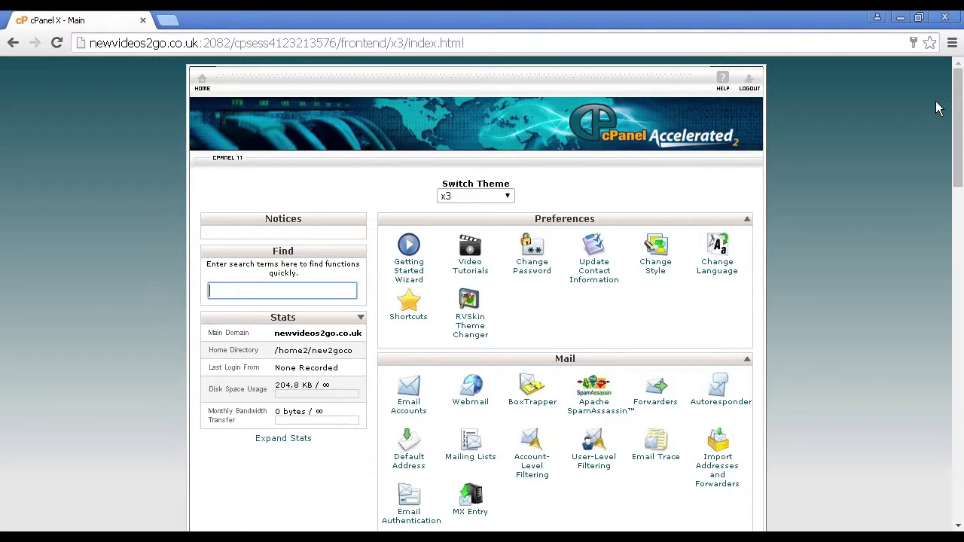
Scroll to Softaculous Apps Installer and launch the WordPress 4.1.1 installer for the domain
left_click_drag(958, 81, 947, 439)
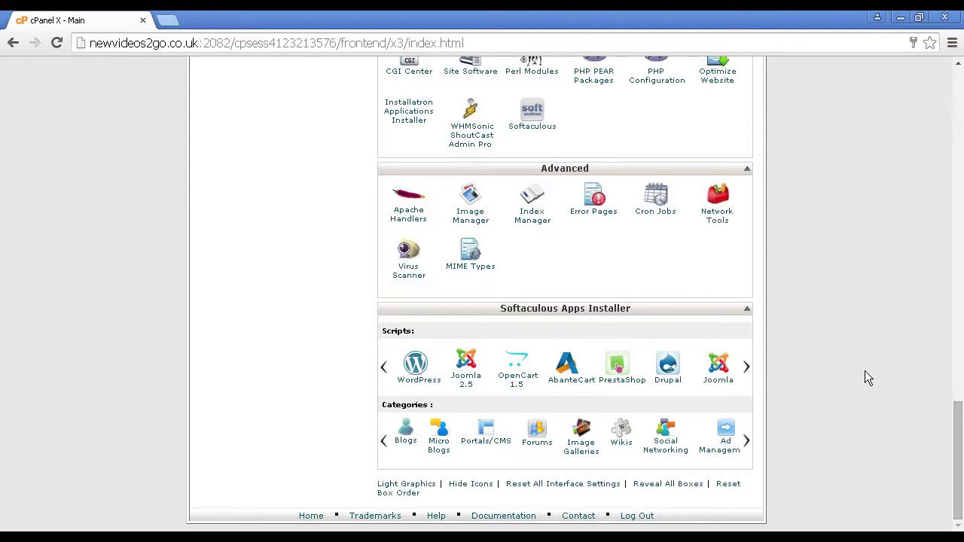
left_click(416, 373)
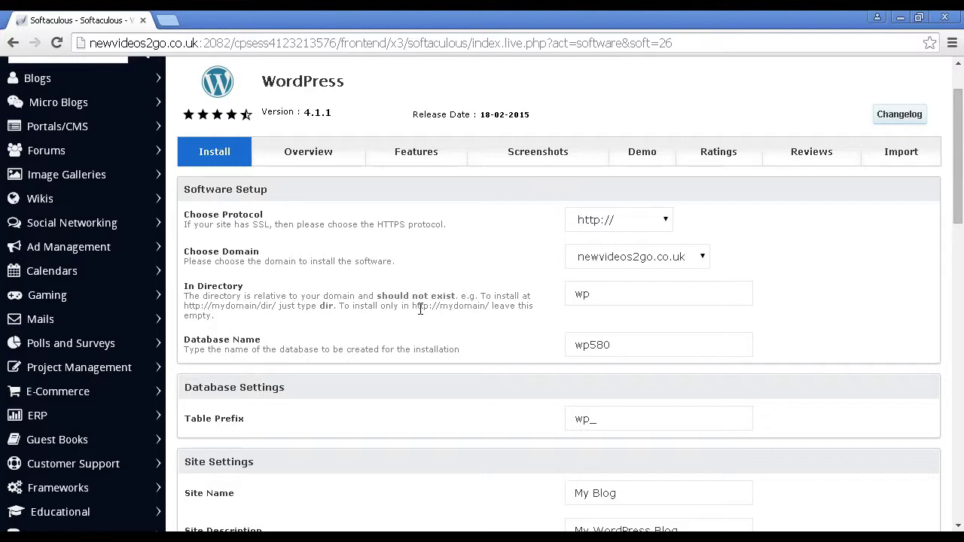
Delete 'wp' from the In Directory field so WordPress installs at the domain root
left_click(591, 300)
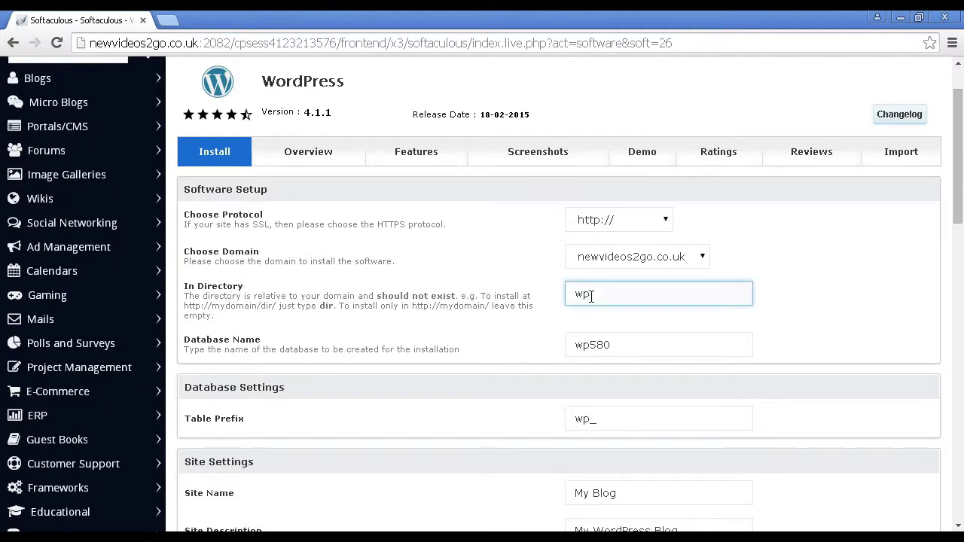
left_click_drag(591, 293, 547, 294)
key("BackSpace")
Leave the database name wp580 and table prefix wp_ unchanged
left_click(594, 351)
left_click(600, 362)
left_click(585, 420)
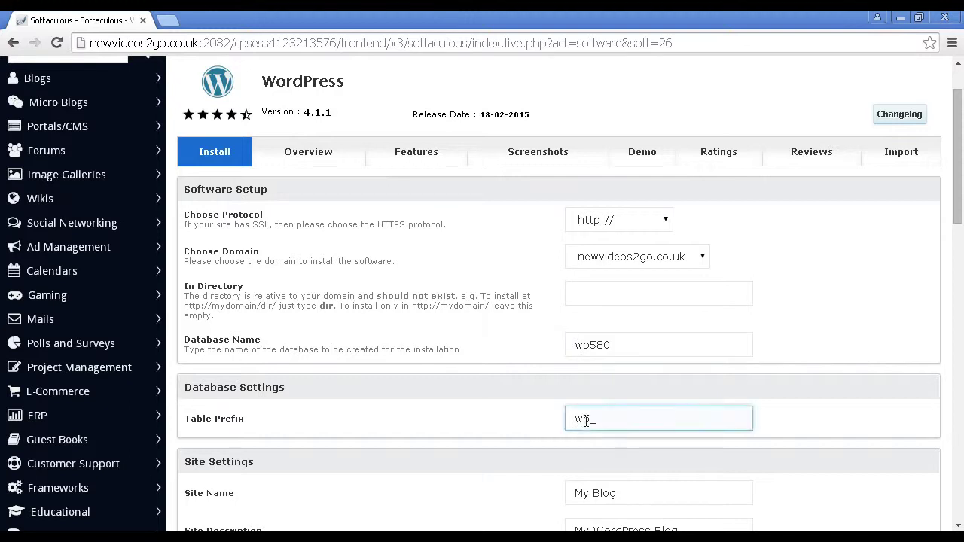
left_click(547, 382)
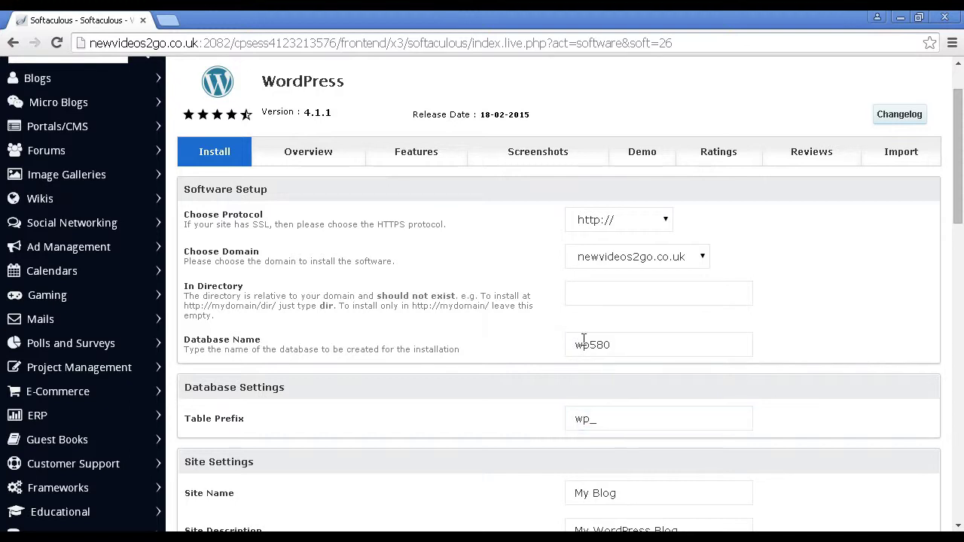
left_click(582, 420)
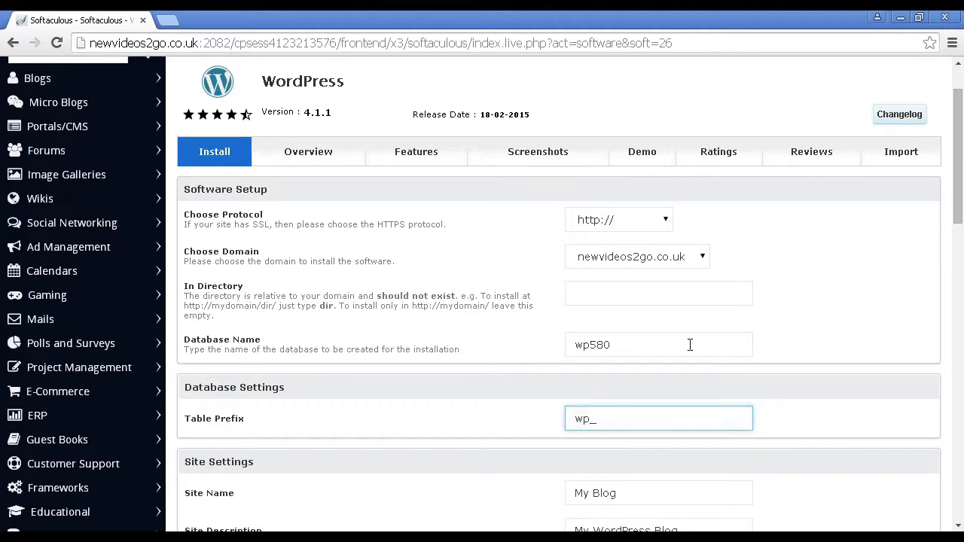
left_click(845, 309)
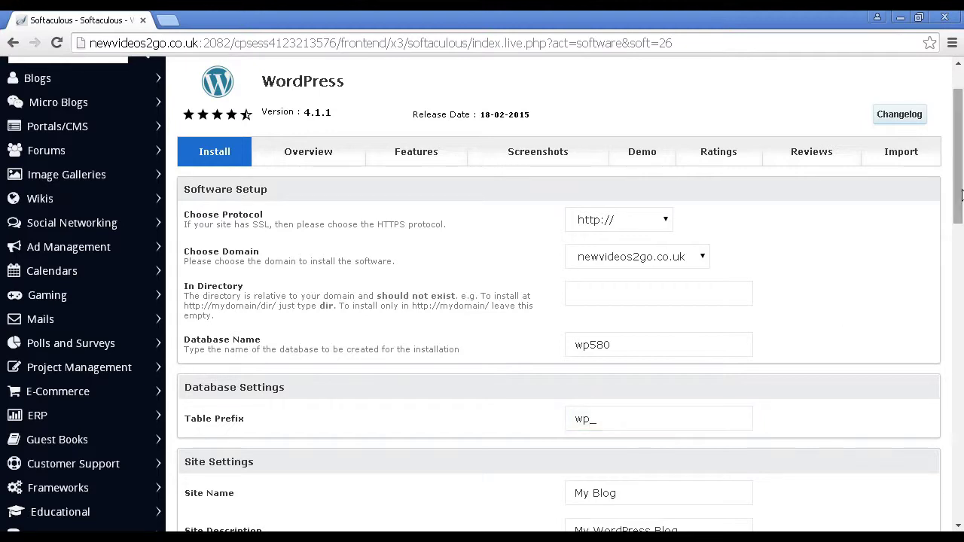
left_click_drag(960, 194, 961, 258)
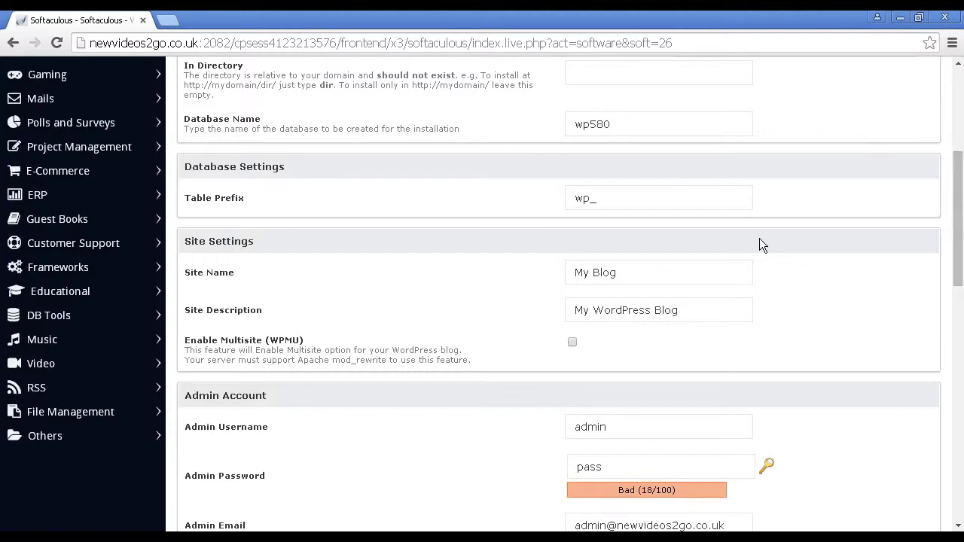
left_click(616, 273)
left_click(660, 330)
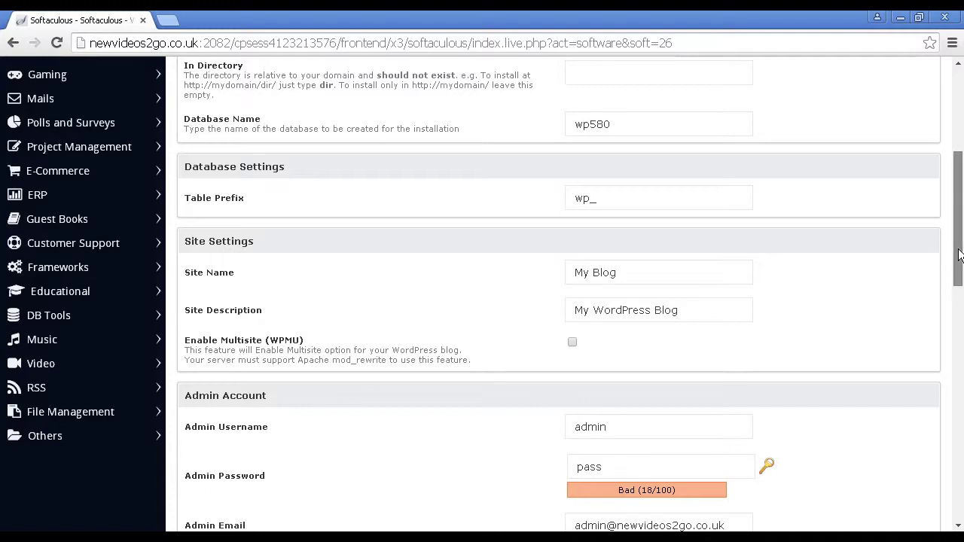
scroll(957, 285, "down", 2)
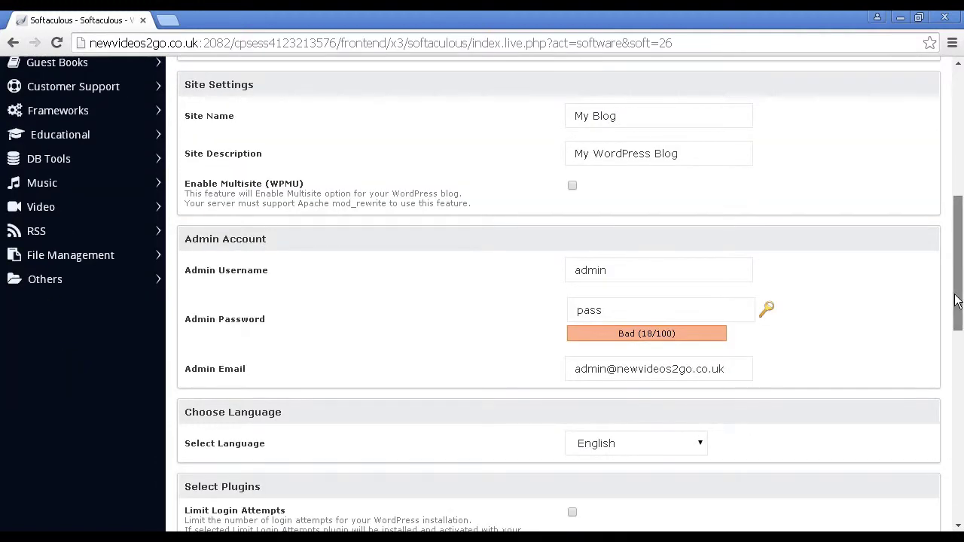
left_click_drag(957, 300, 953, 318)
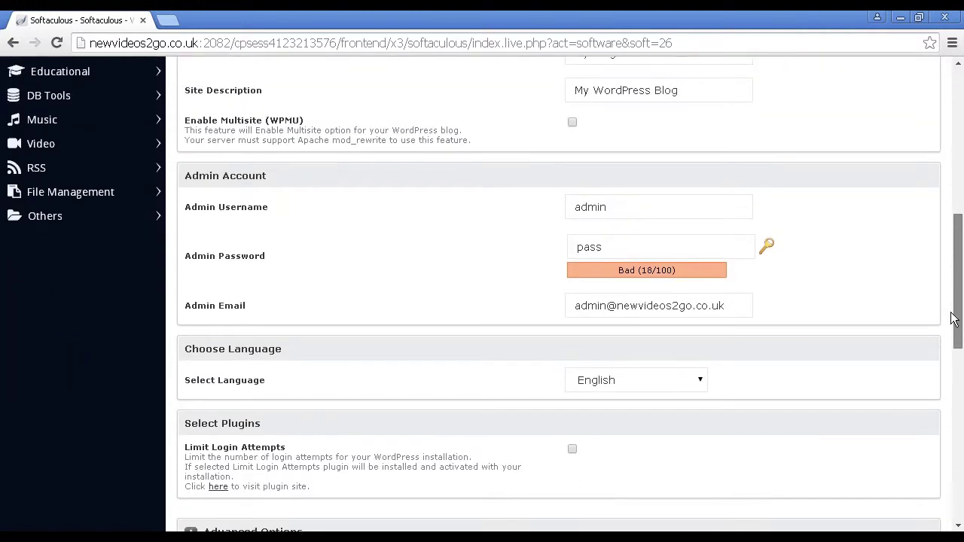
left_click(588, 217)
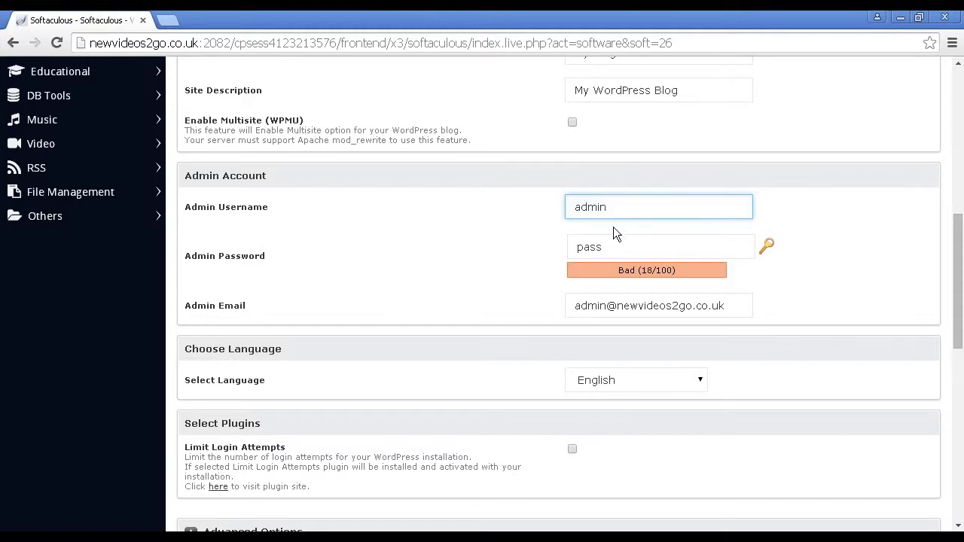
Replace the weak default admin password with a generated strong password
left_click(606, 248)
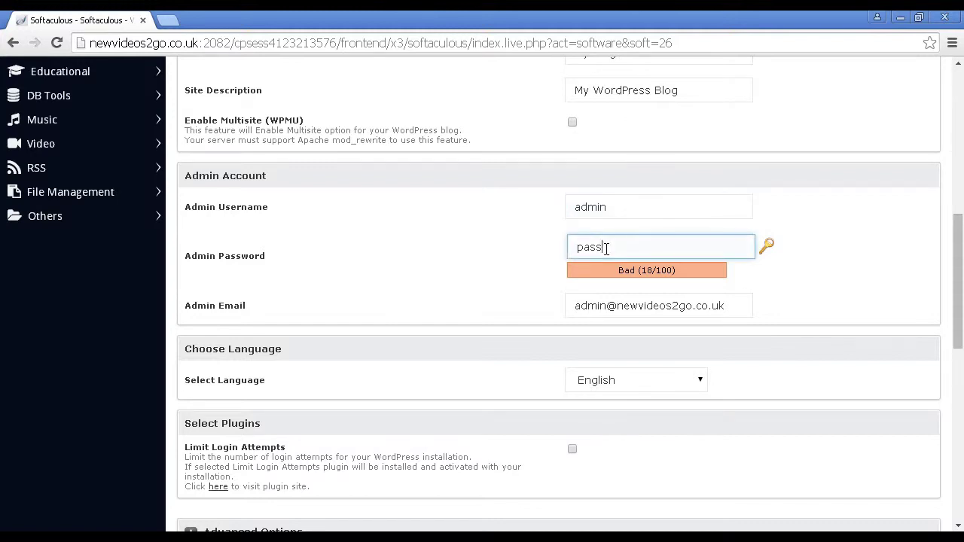
type("pass")
left_click_drag(606, 248, 566, 252)
key("BackSpace")
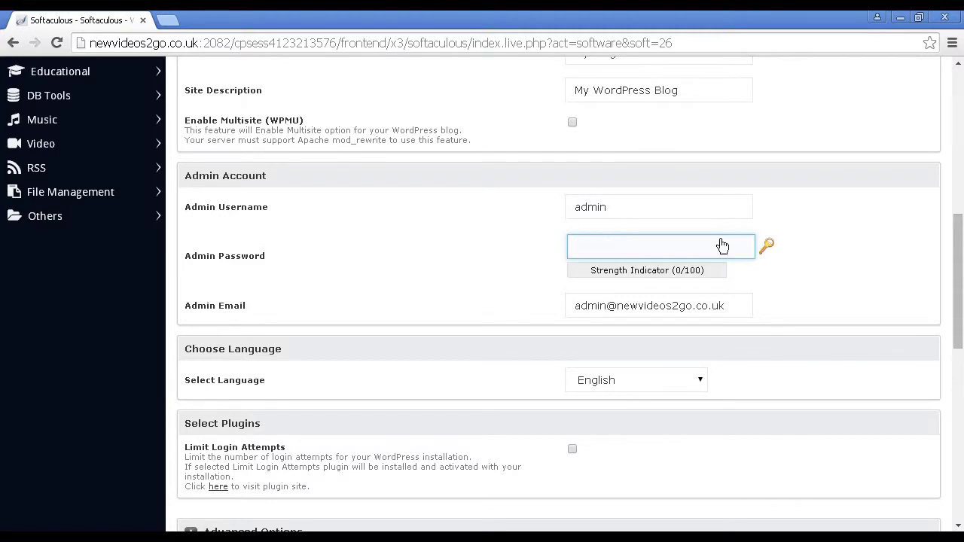
left_click(766, 249)
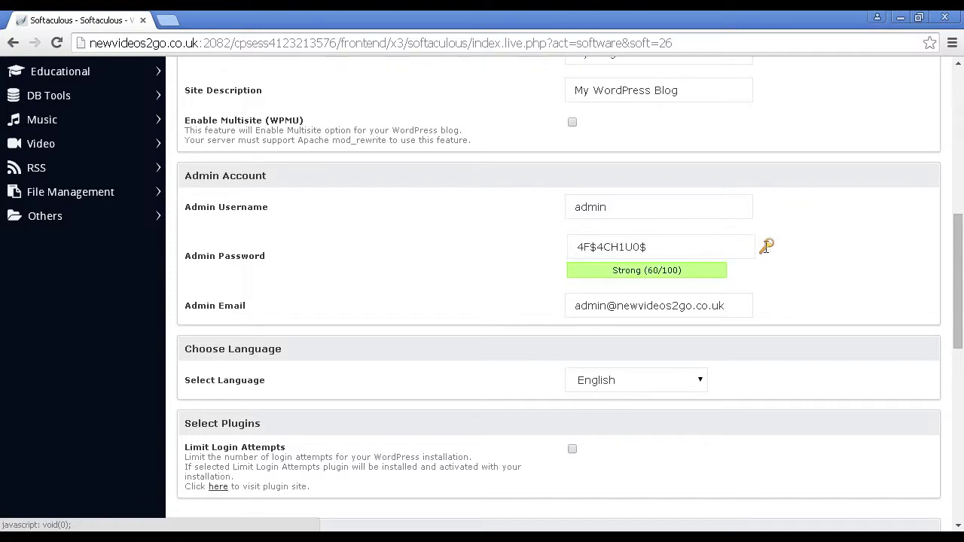
Copy the generated admin password and confirm the admin e-mail field
left_click(639, 247)
left_click_drag(648, 247, 564, 247)
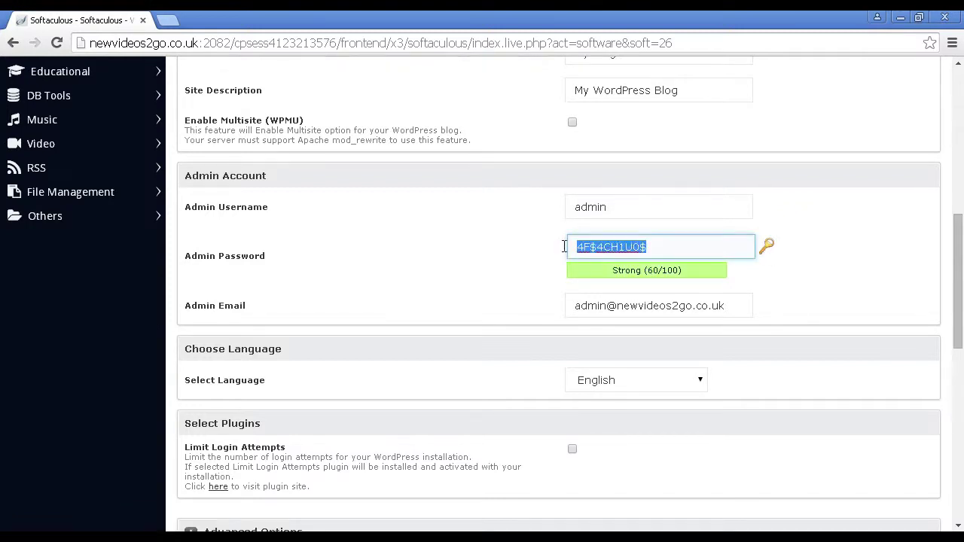
right_click(627, 248)
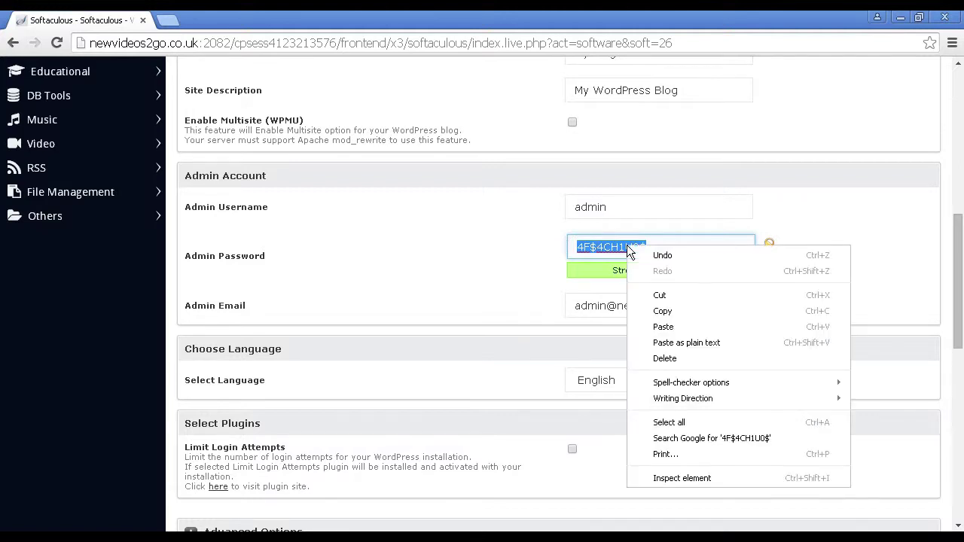
left_click(664, 310)
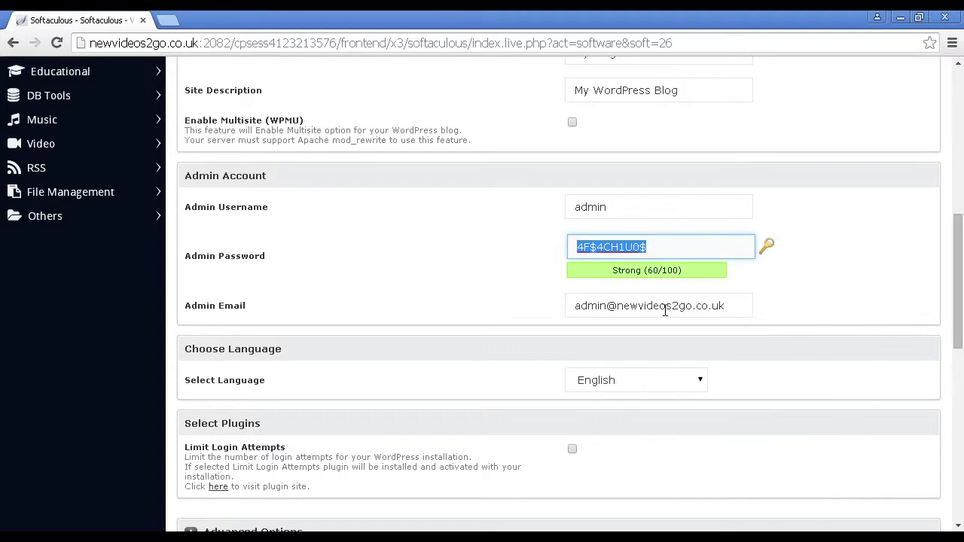
left_click(792, 267)
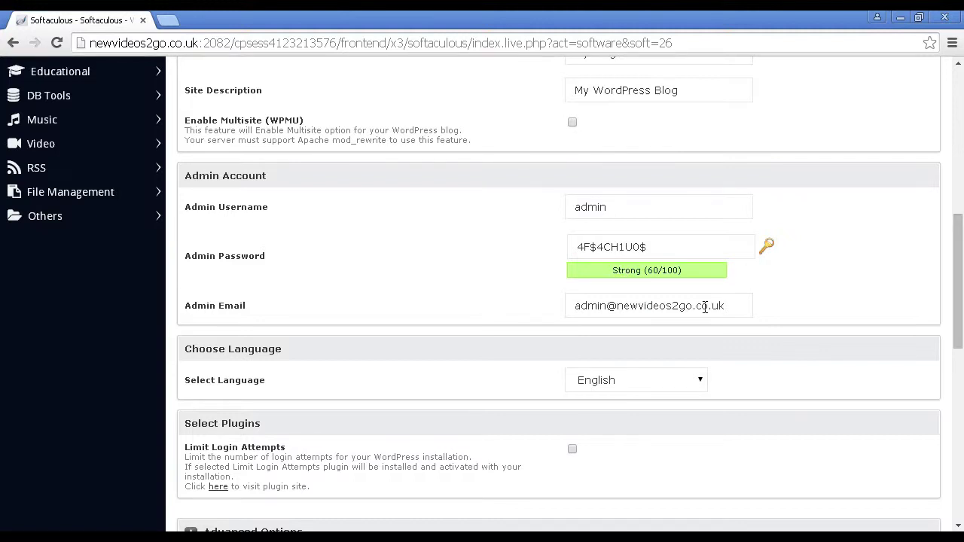
left_click(733, 305)
left_click(762, 308)
scroll(780, 322, "down", 2)
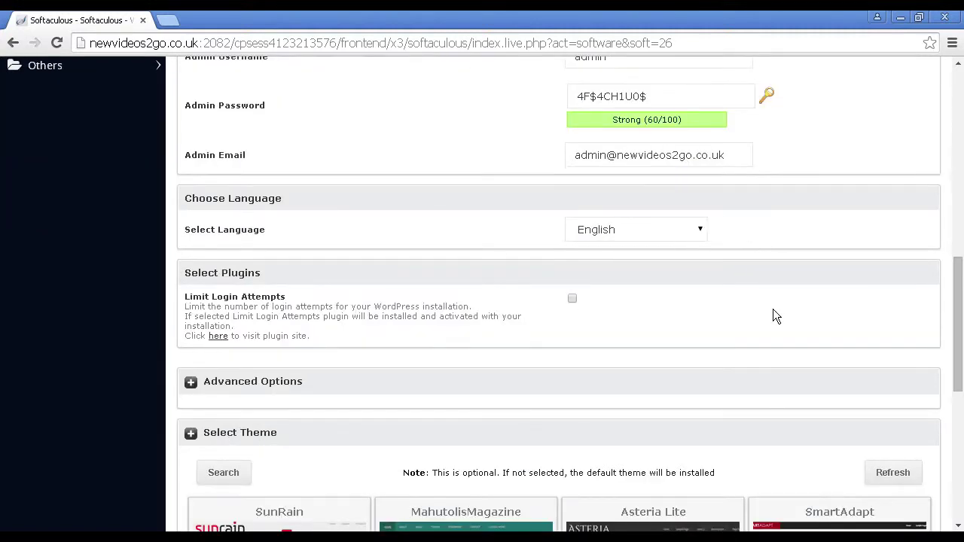
Keep English in the Select Language dropdown and tick the Limit Login Attempts plugin
left_click(697, 230)
left_click(698, 230)
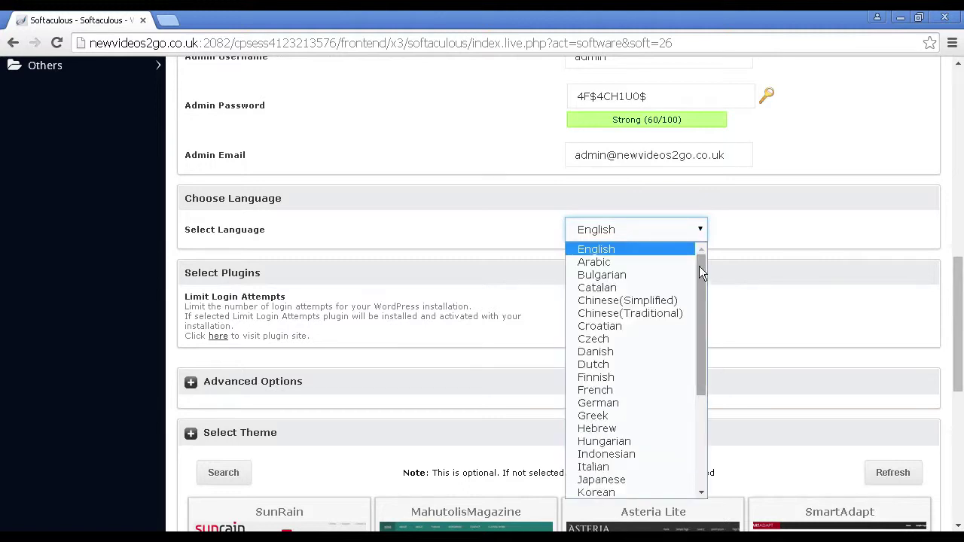
left_click_drag(698, 279, 696, 238)
left_click(744, 228)
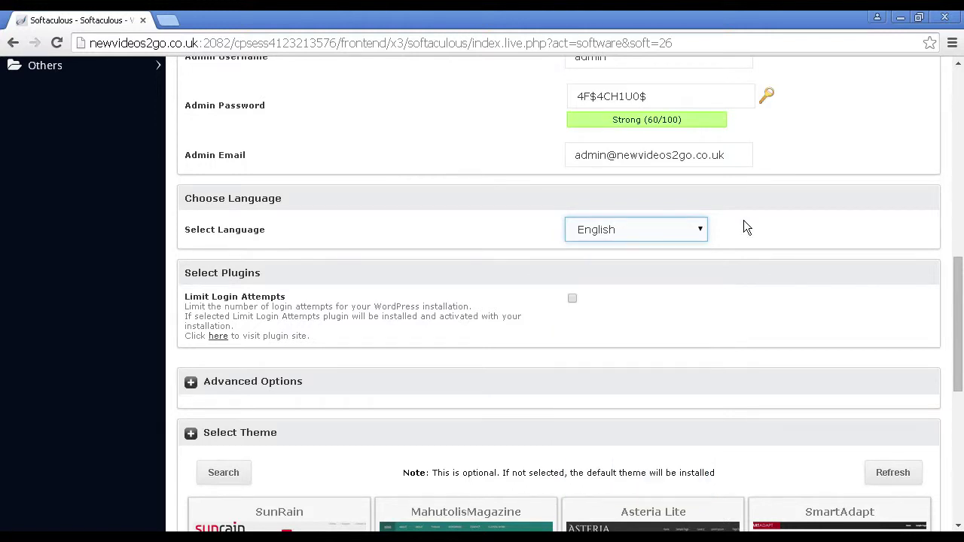
left_click(610, 200)
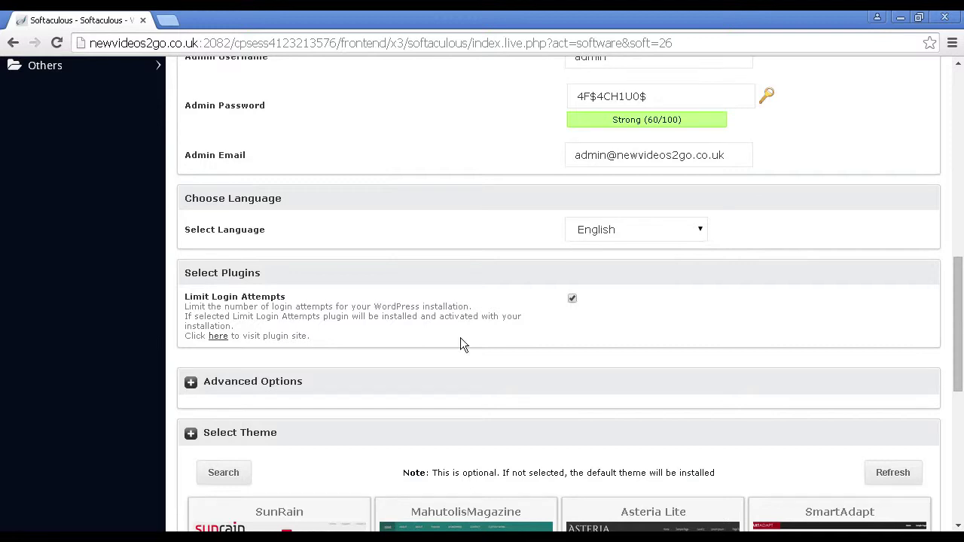
scroll(460, 337, "down", 2)
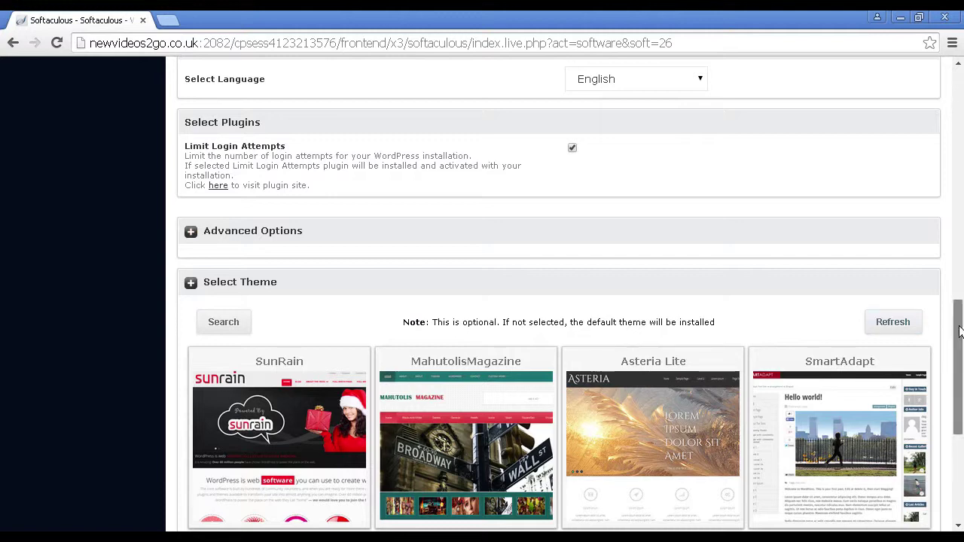
Scroll to the end of the form and start the WordPress installation with Install
left_click_drag(960, 331, 961, 360)
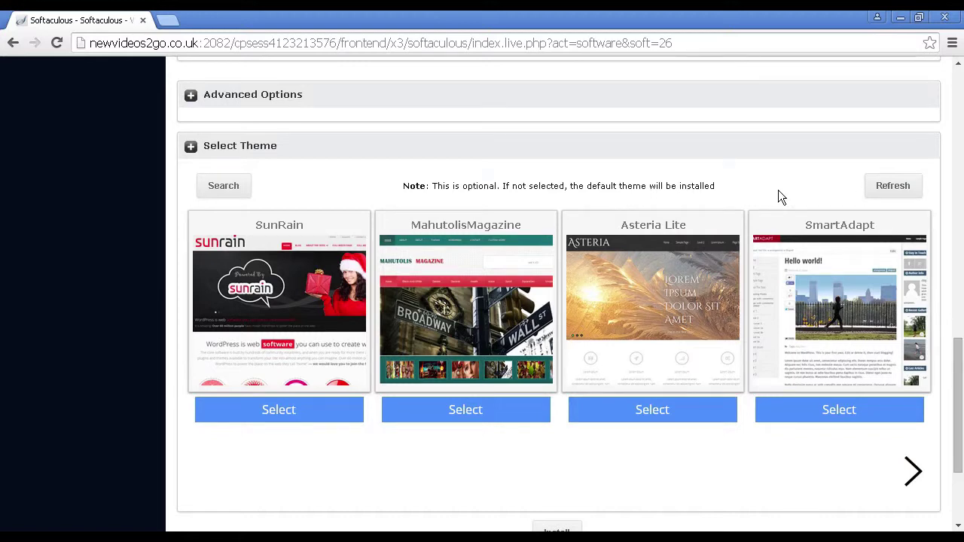
left_click_drag(957, 363, 958, 409)
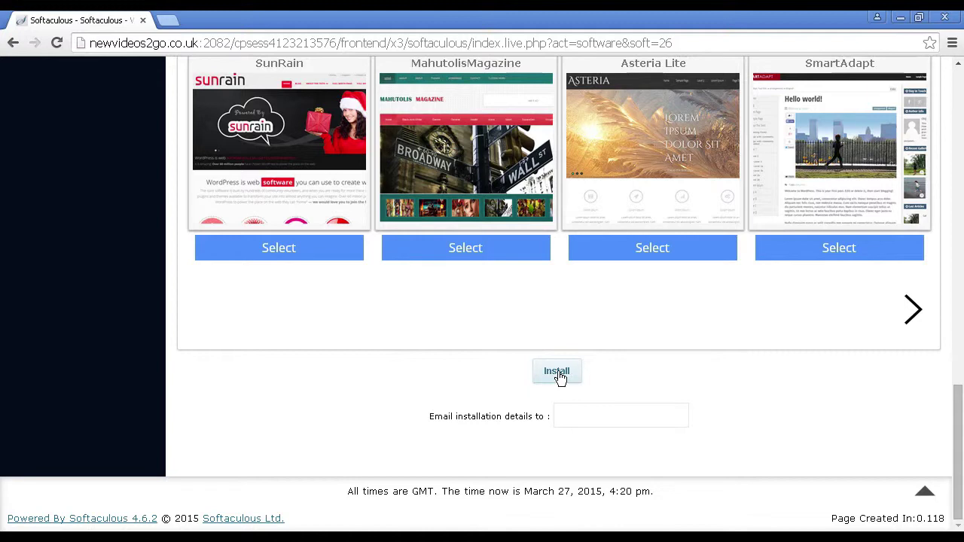
left_click(558, 417)
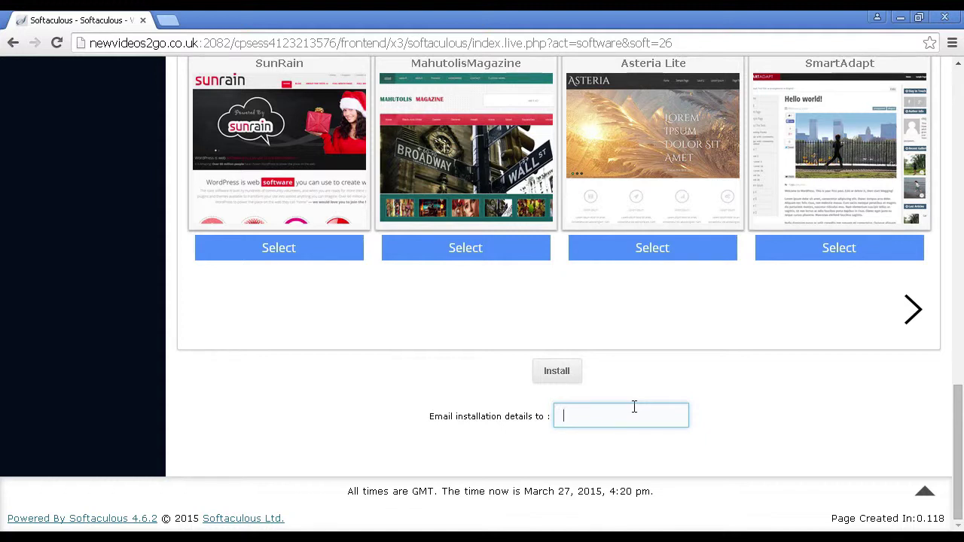
left_click(558, 374)
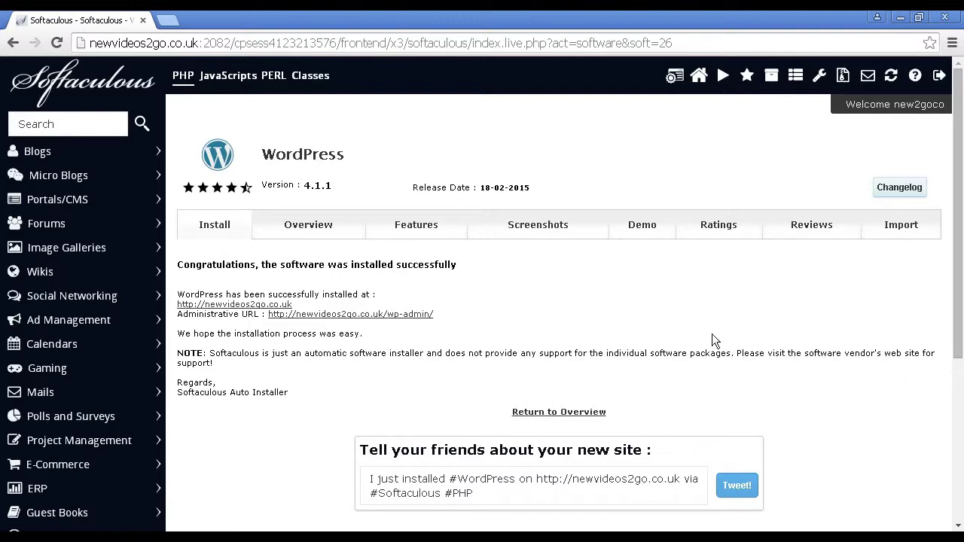
Open the newly installed WordPress site from its URL on the success page
left_click(265, 304)
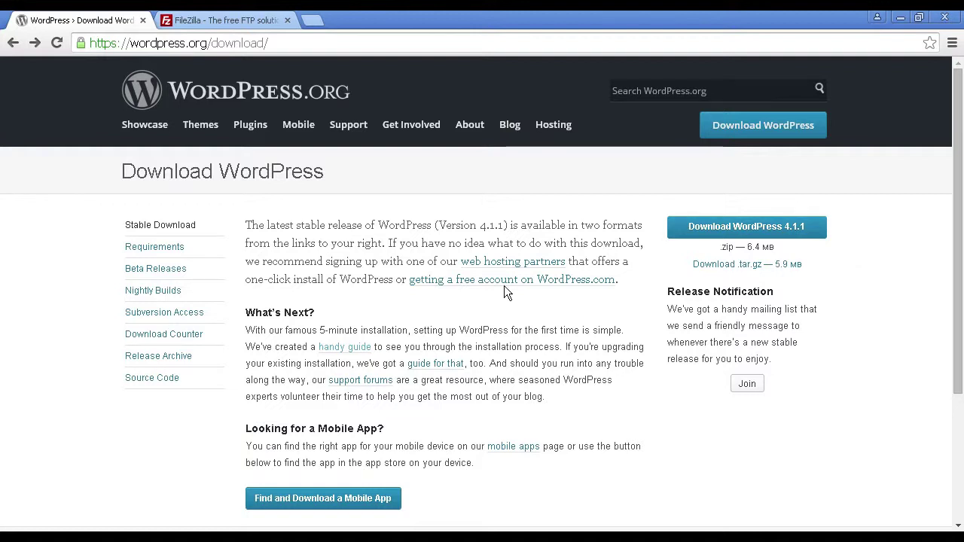
Follow the 'handy guide' link, scroll the Codex to Famous 5-Minute Install, then go to FileZilla's homepage
left_click(353, 346)
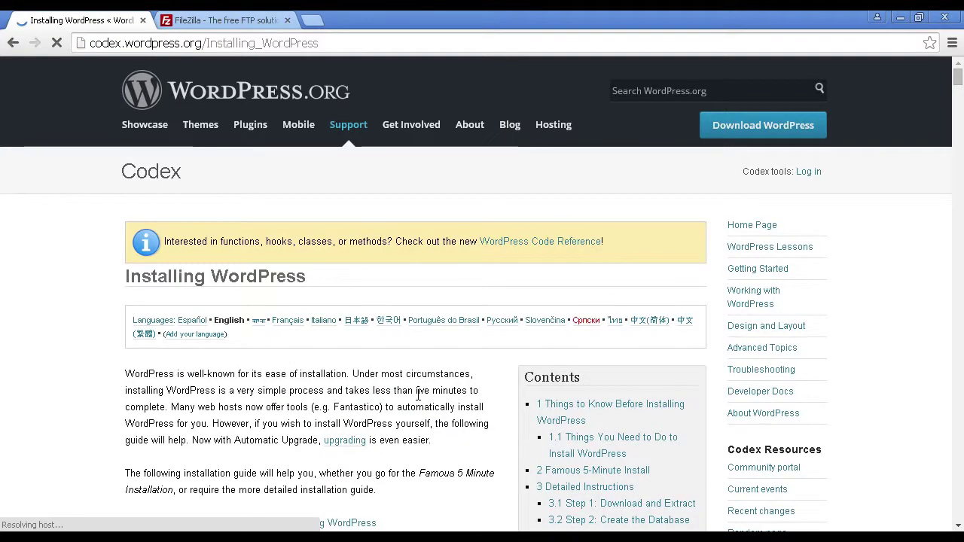
scroll(427, 370, "down", 2)
scroll(427, 376, "down", 2)
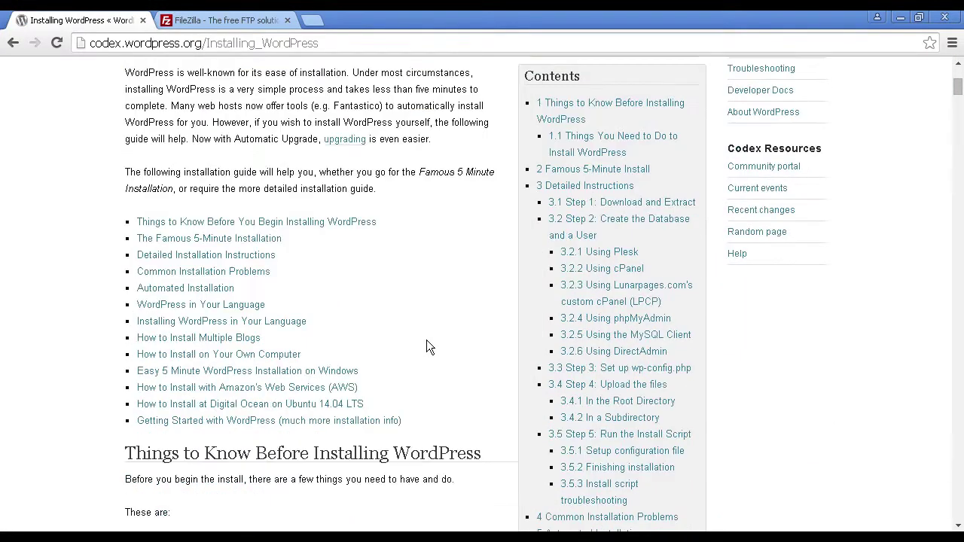
scroll(426, 340, "down", 3)
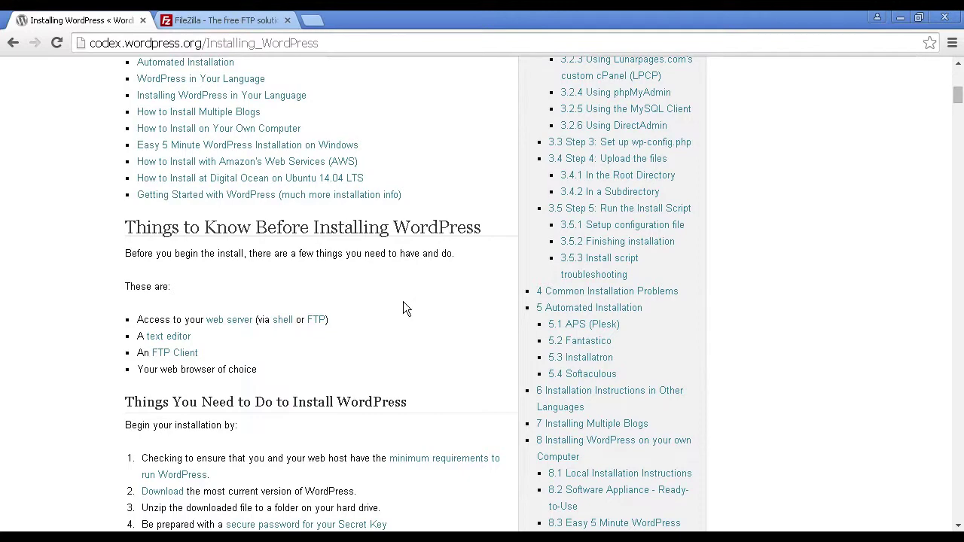
scroll(403, 301, "down", 2)
scroll(407, 305, "down", 1)
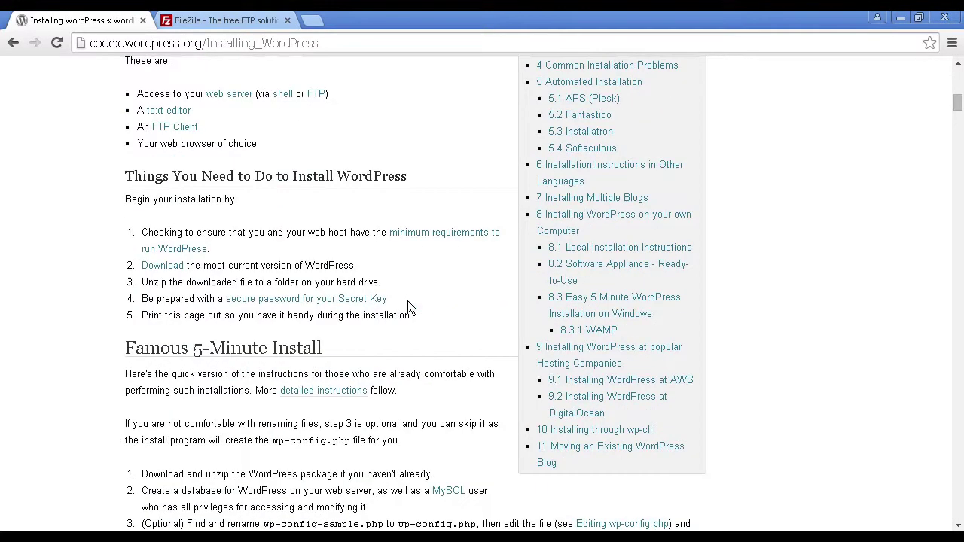
scroll(408, 305, "down", 5)
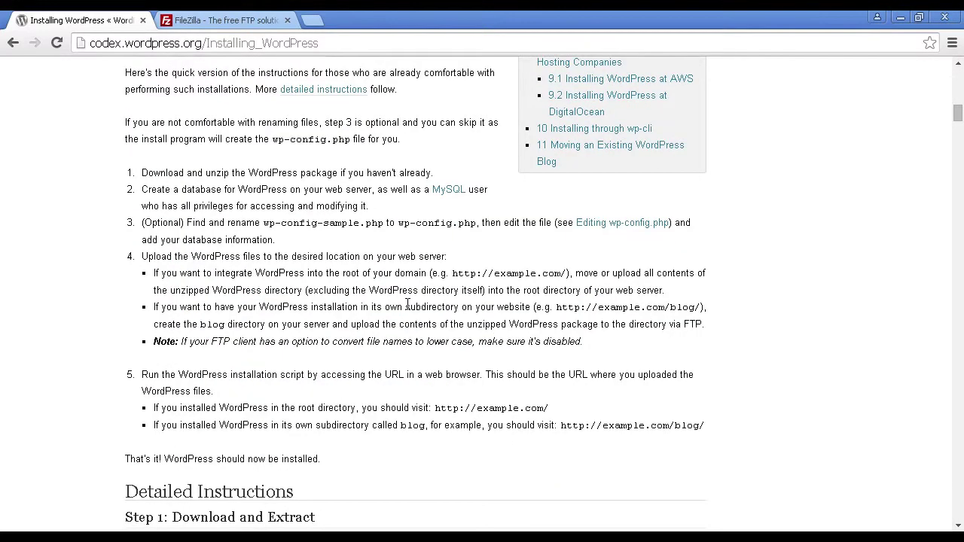
scroll(407, 298, "up", 2)
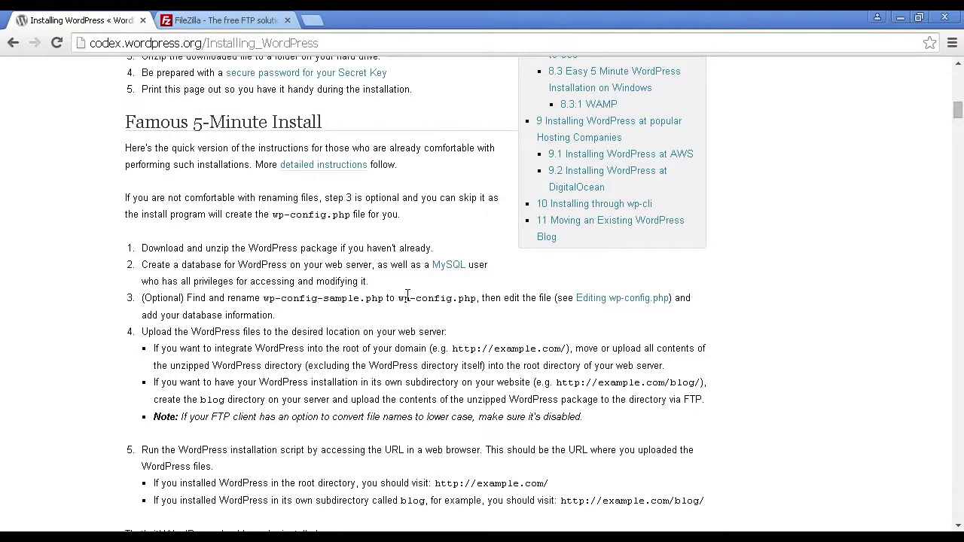
left_click(247, 21)
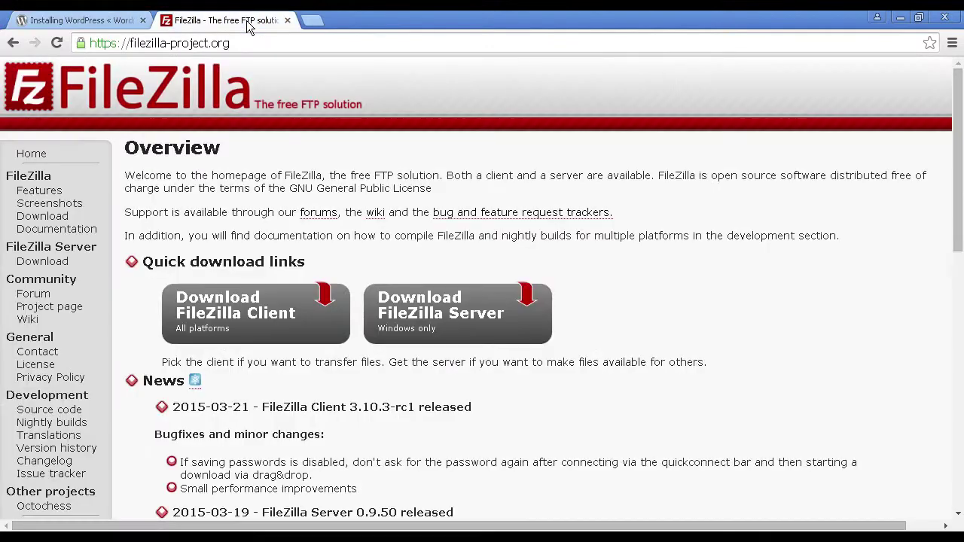